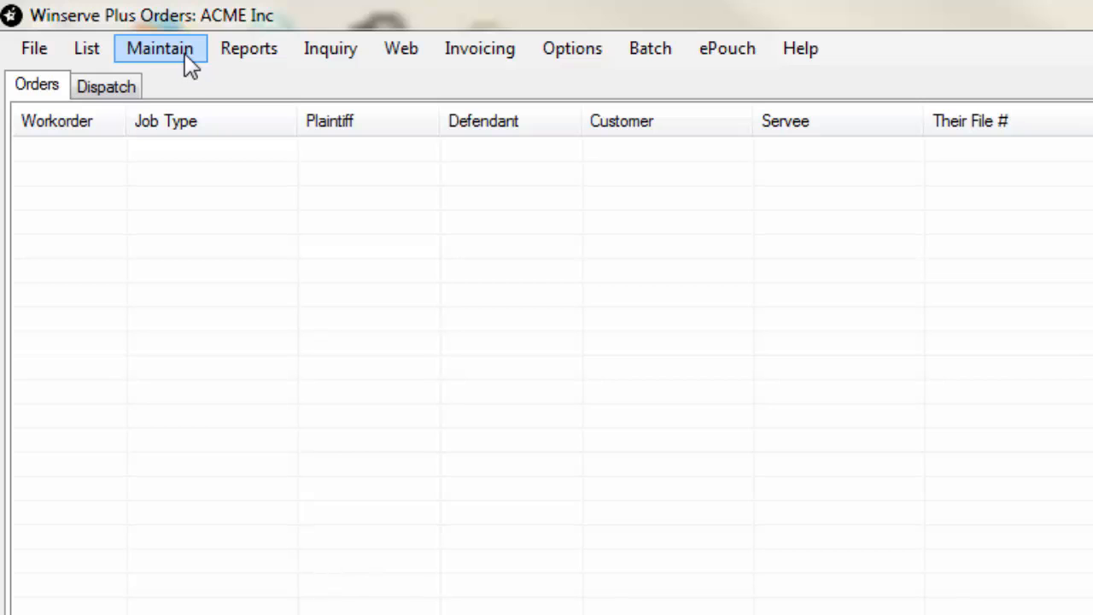
Step: Open the company setup and review the company information fields of the BASE branch
click(186, 55)
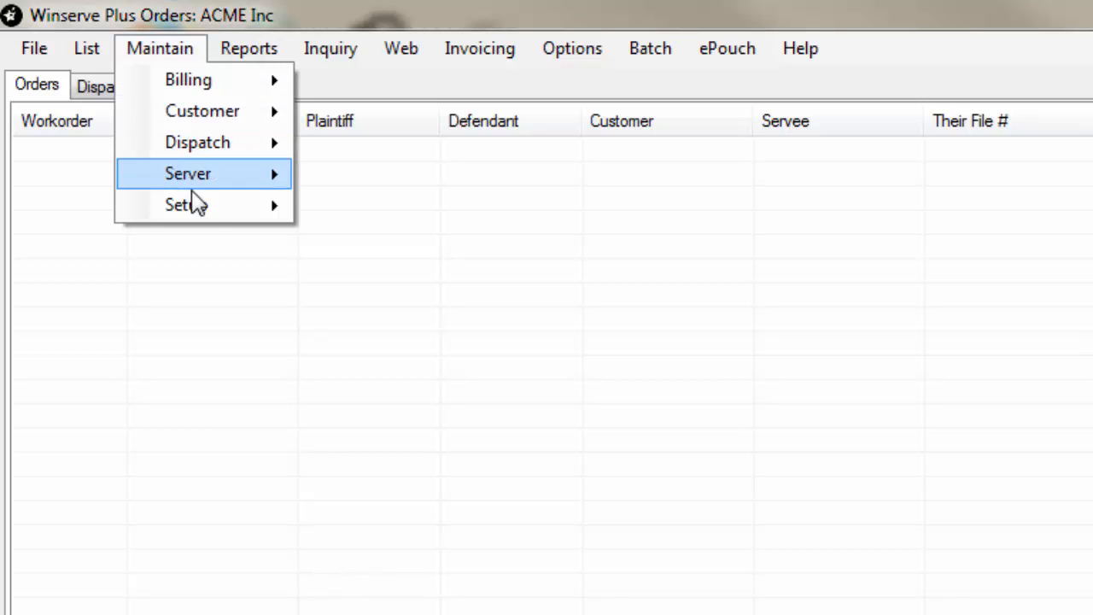
mouse_move(200, 210)
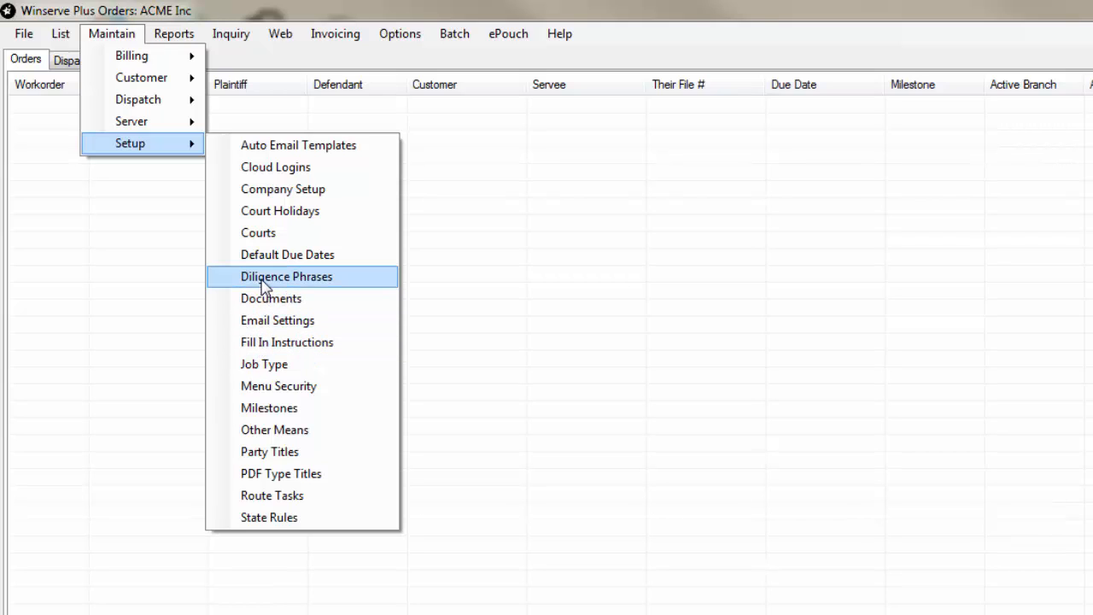
click(314, 193)
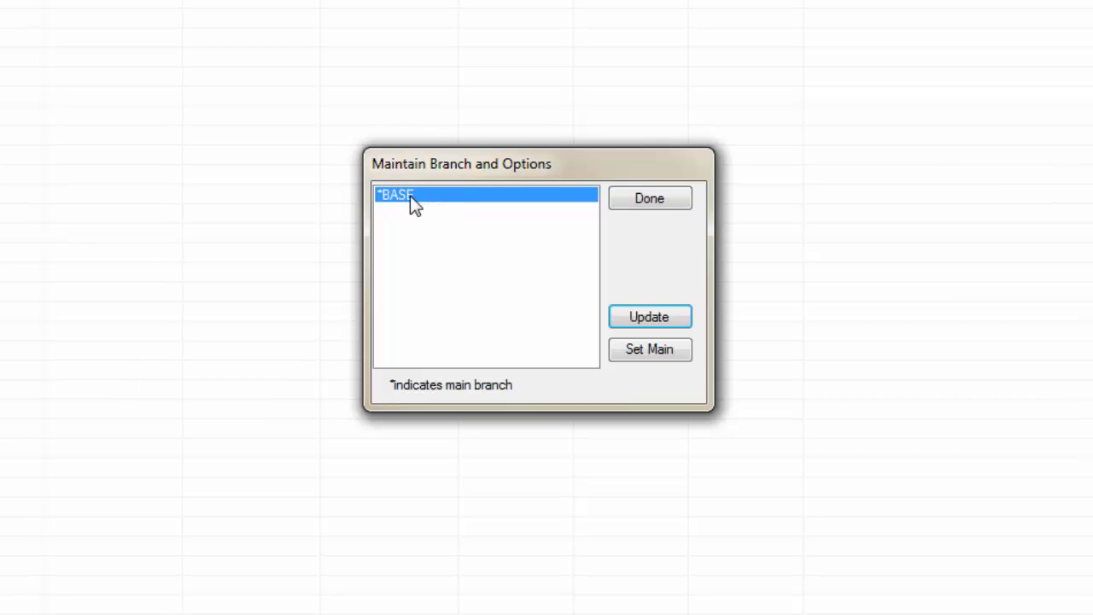
click(631, 317)
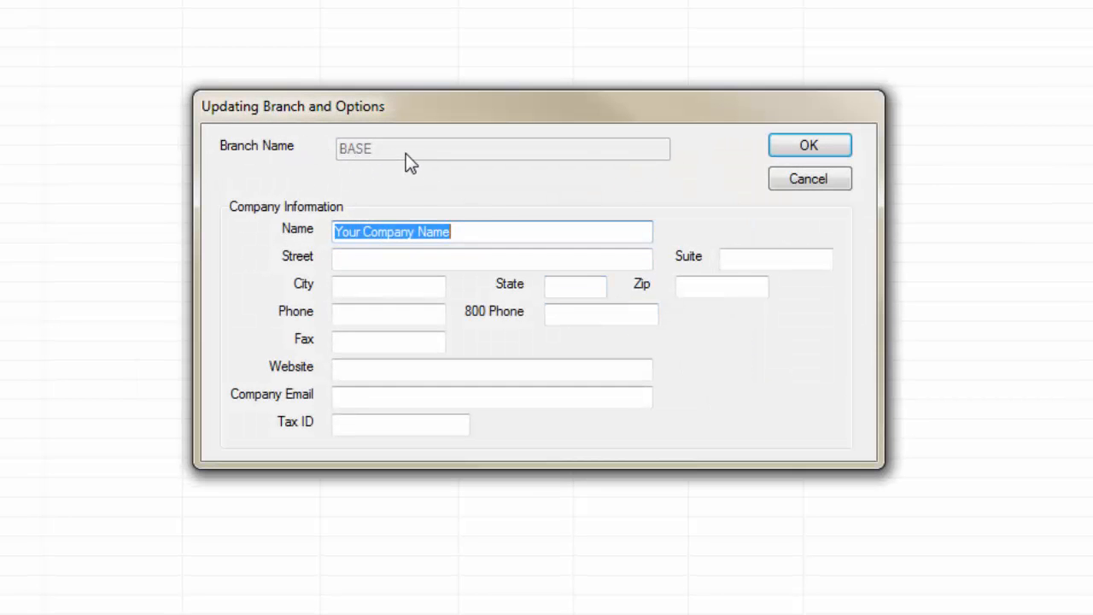
click(463, 232)
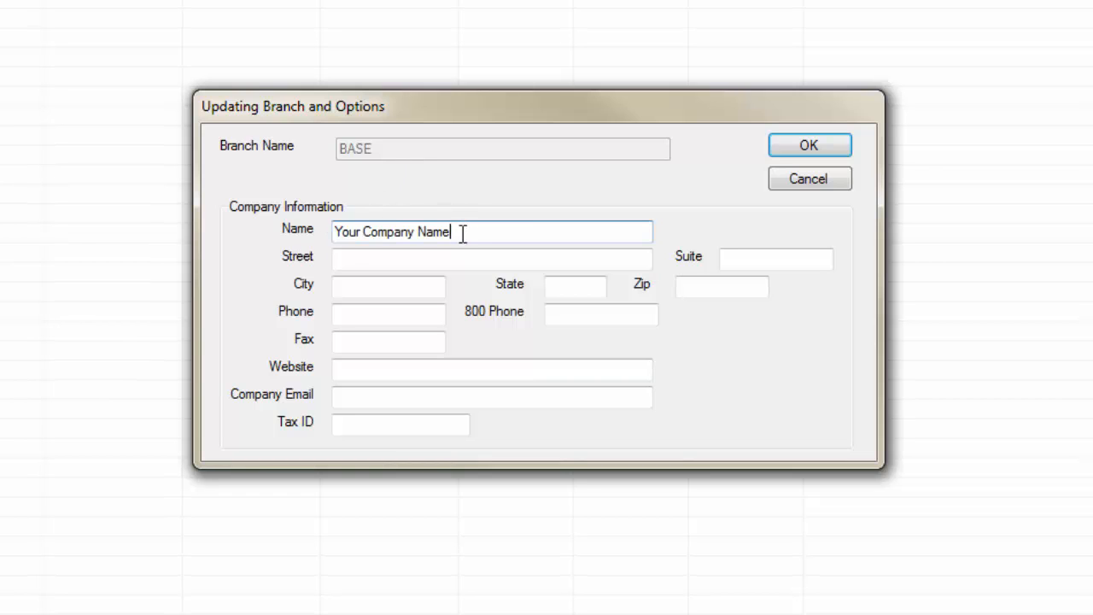
click(353, 262)
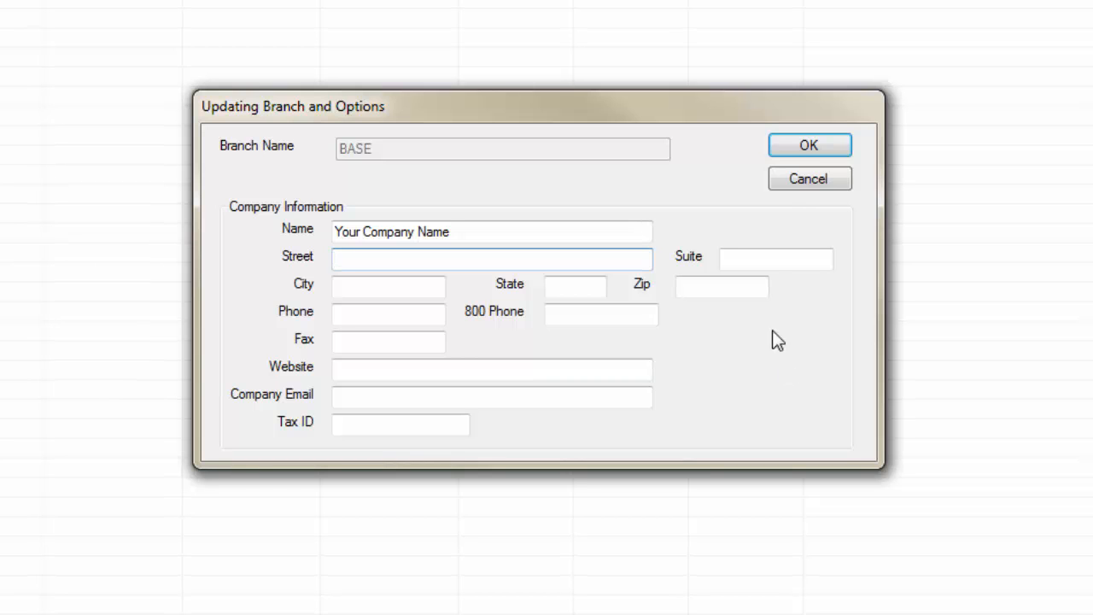
click(792, 148)
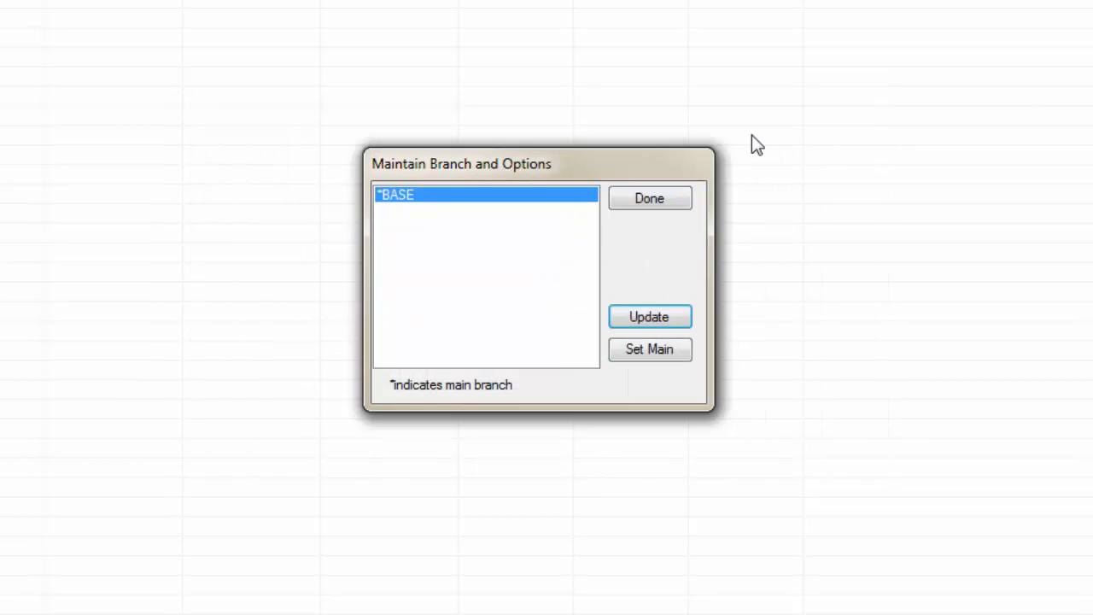
click(628, 198)
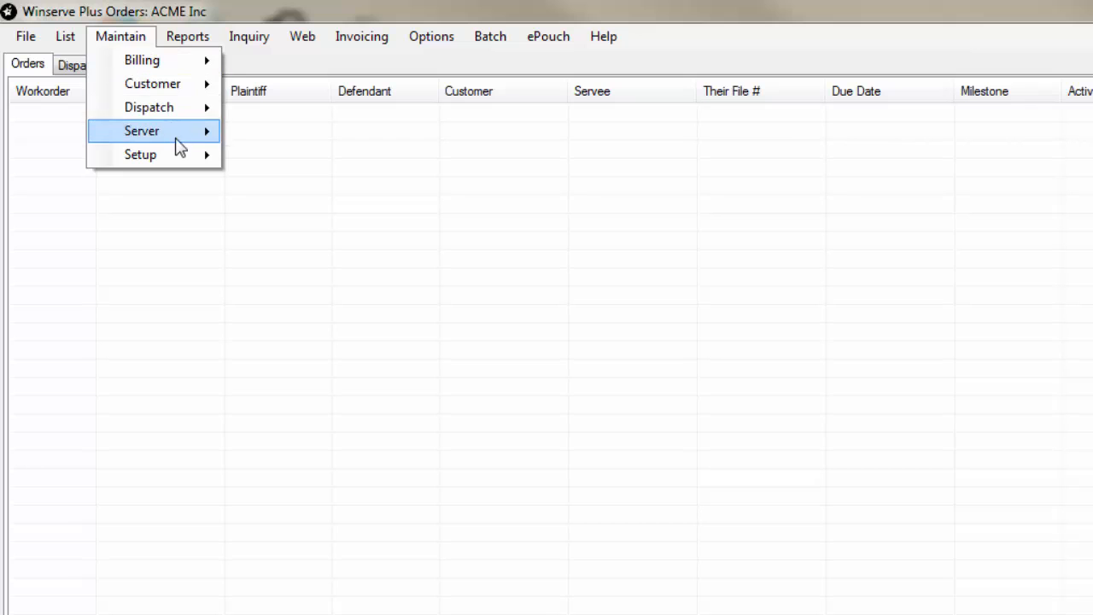
Step: Review the email settings, including the server parameters of the local email connection
mouse_move(179, 154)
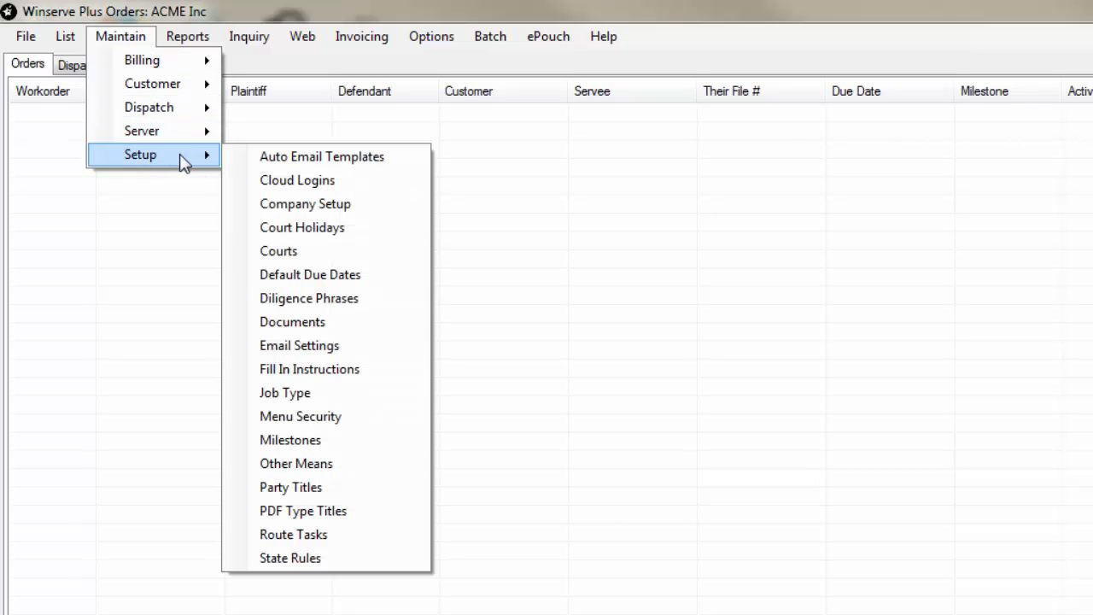
click(290, 346)
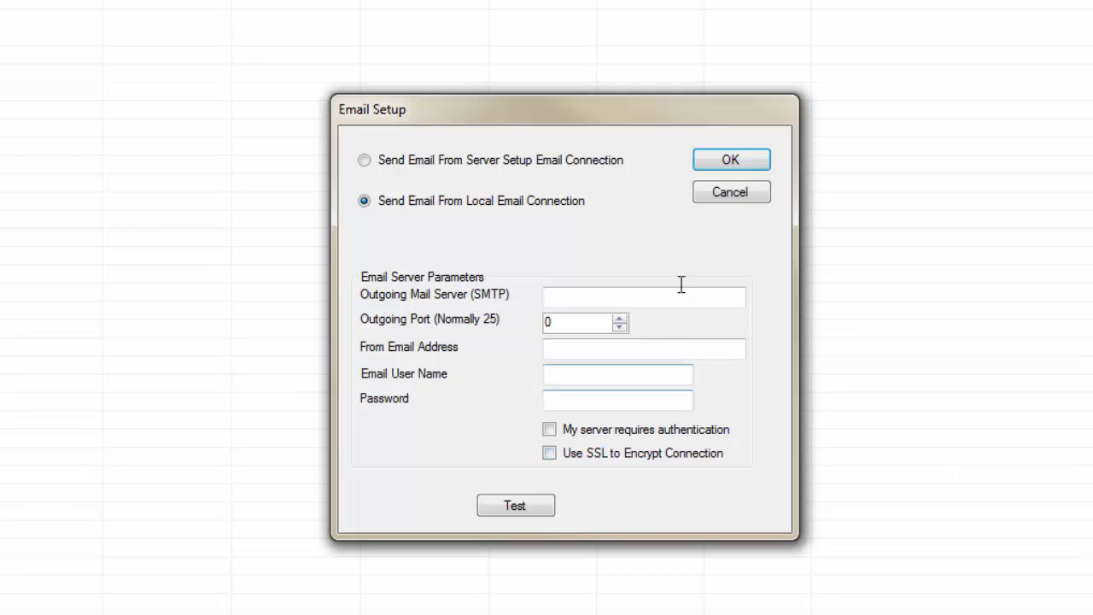
click(722, 162)
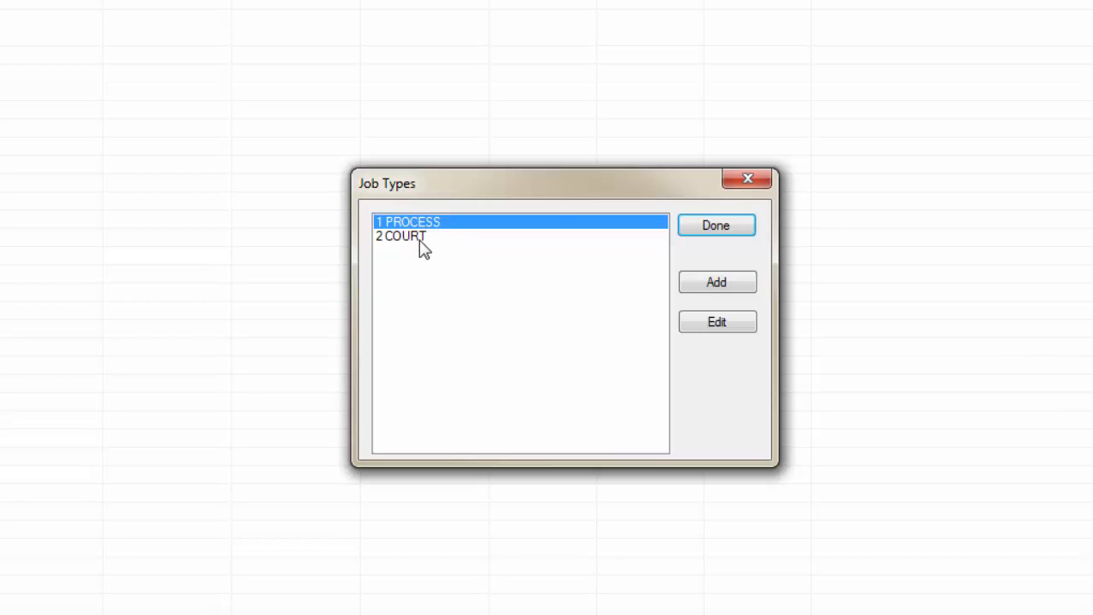
Step: Set the web job category of the 1 PROCESS job type to ENTER NEW PROCESS ORDER
click(715, 286)
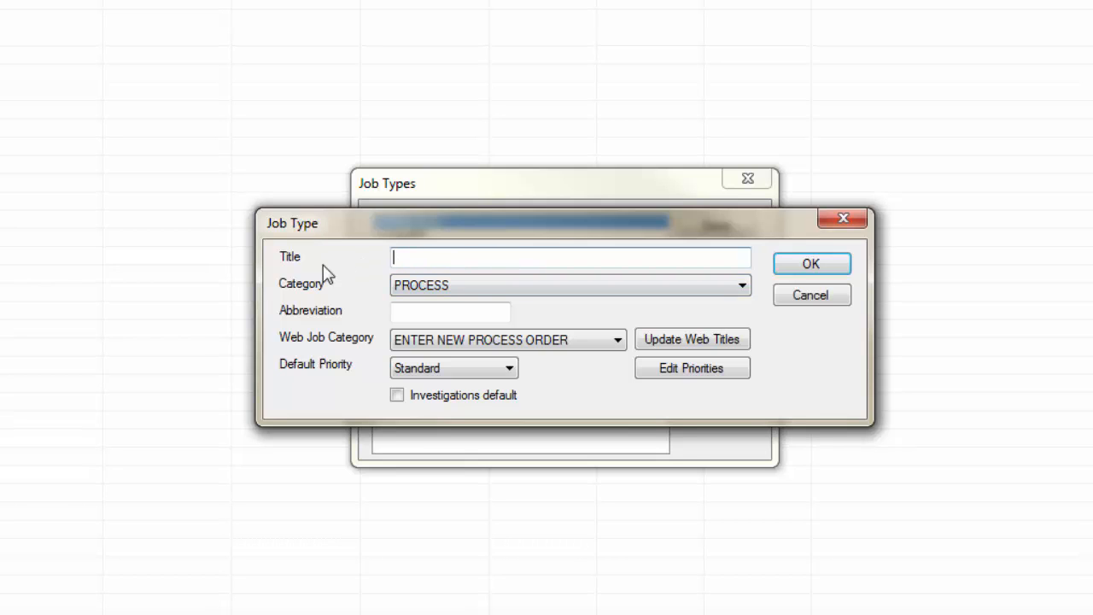
click(798, 303)
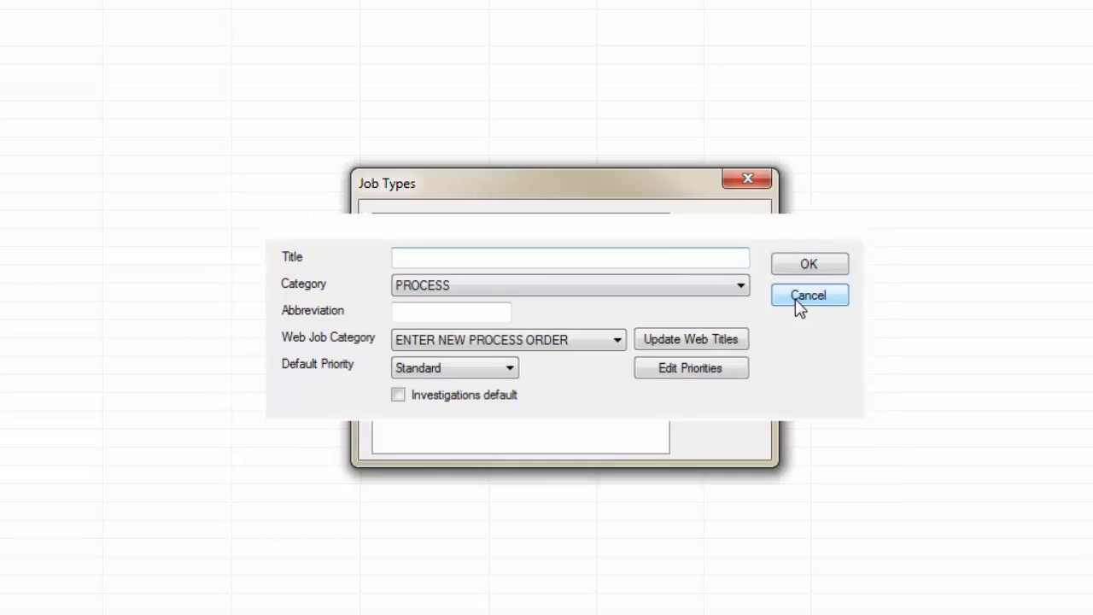
click(723, 327)
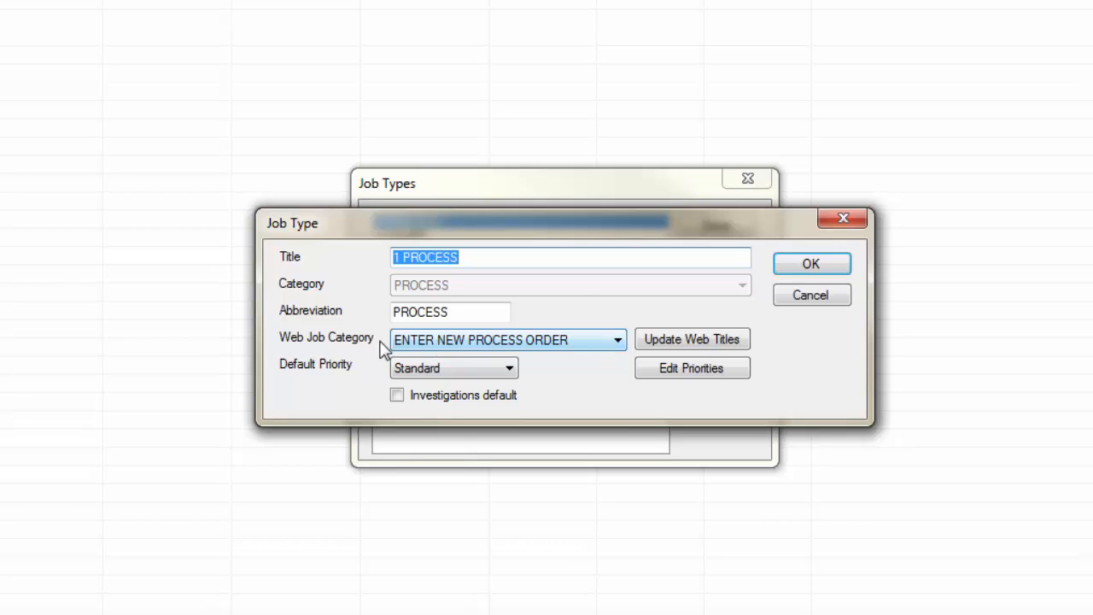
click(581, 341)
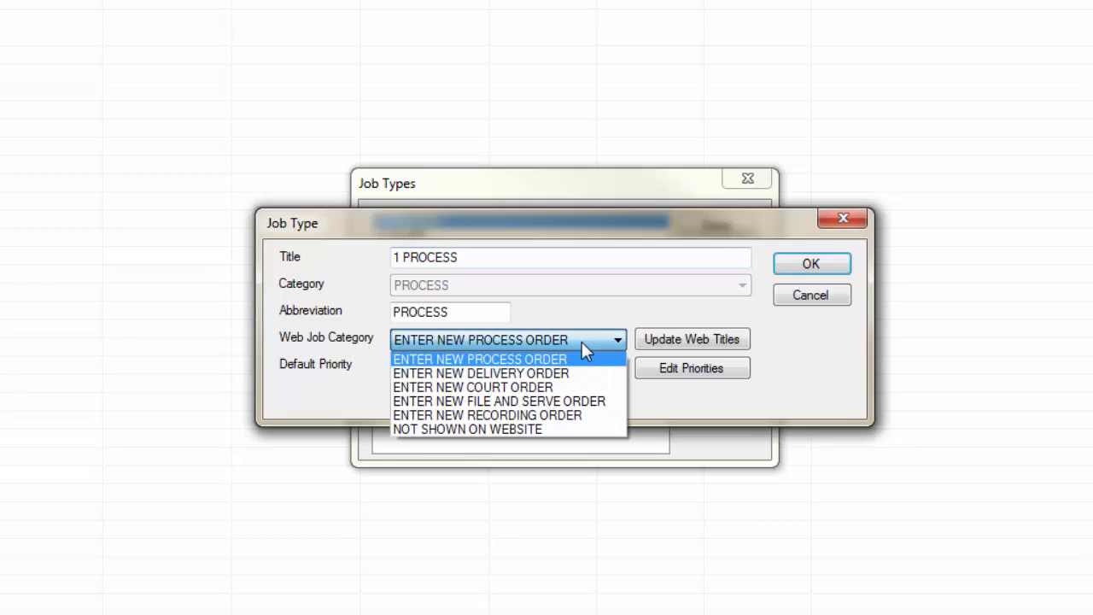
click(507, 357)
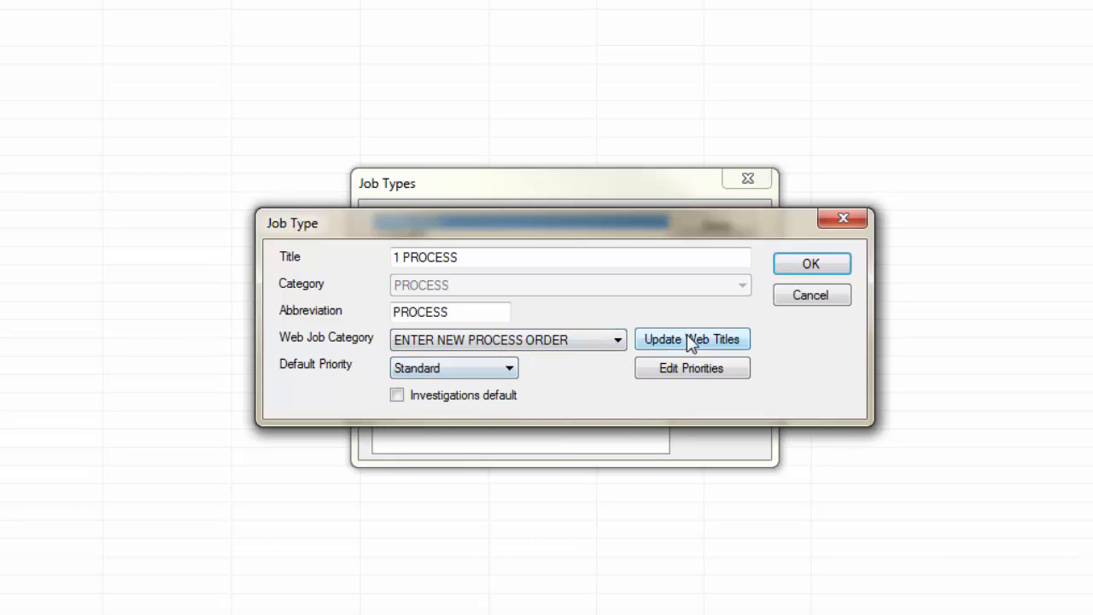
click(803, 268)
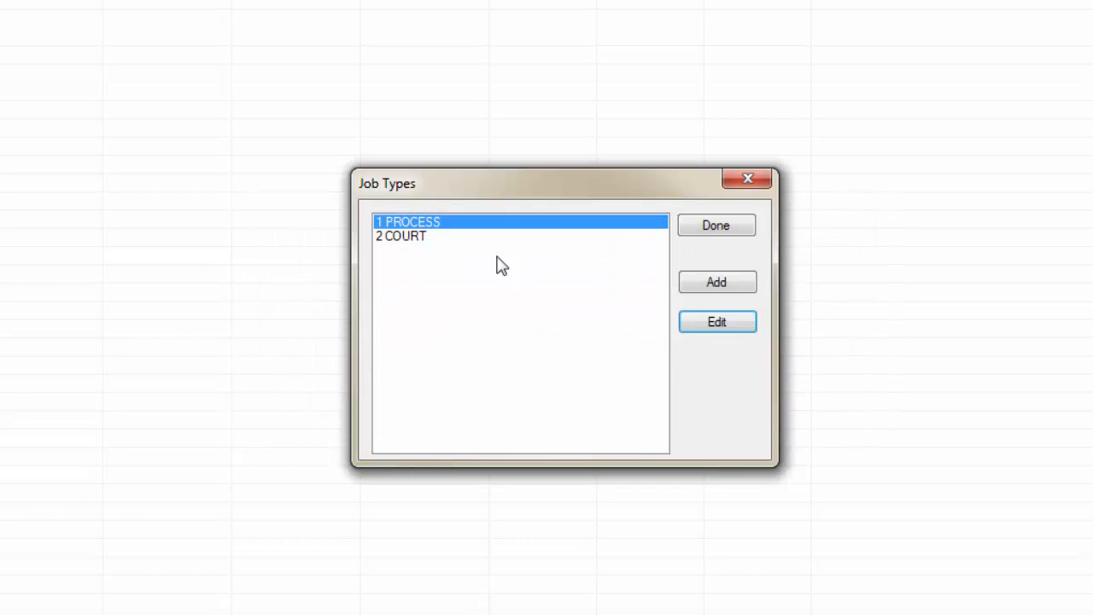
Step: Review the settings of the 2 COURT job type
click(416, 238)
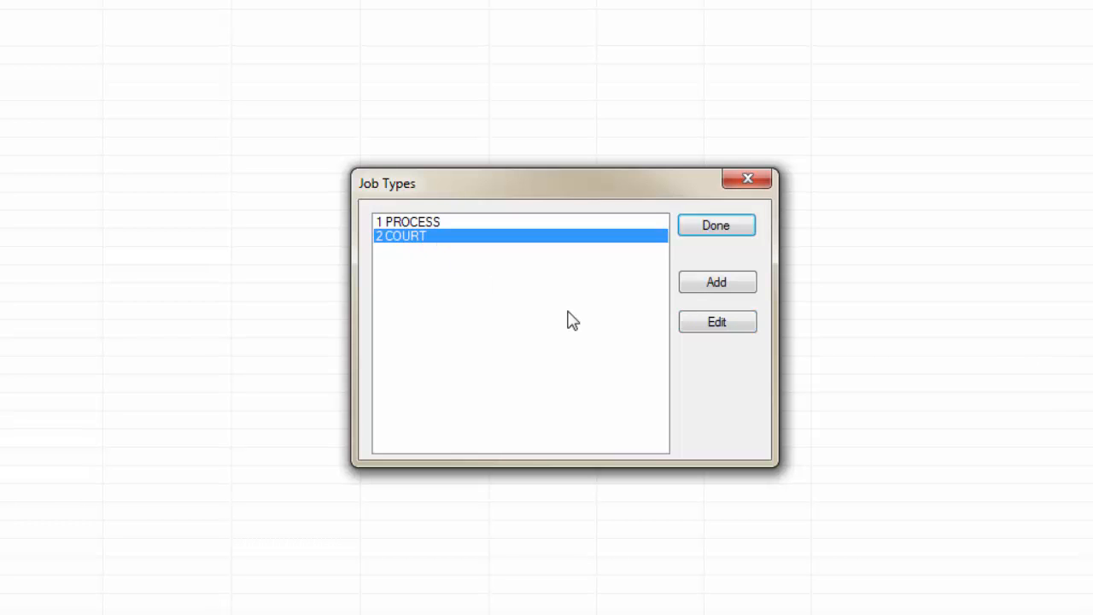
click(709, 324)
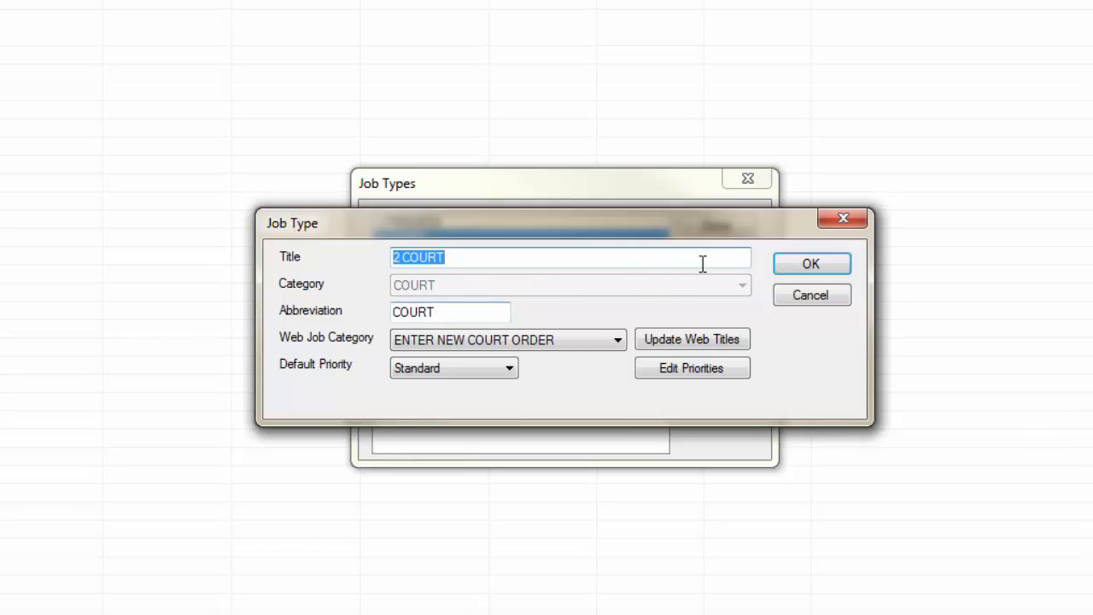
click(794, 275)
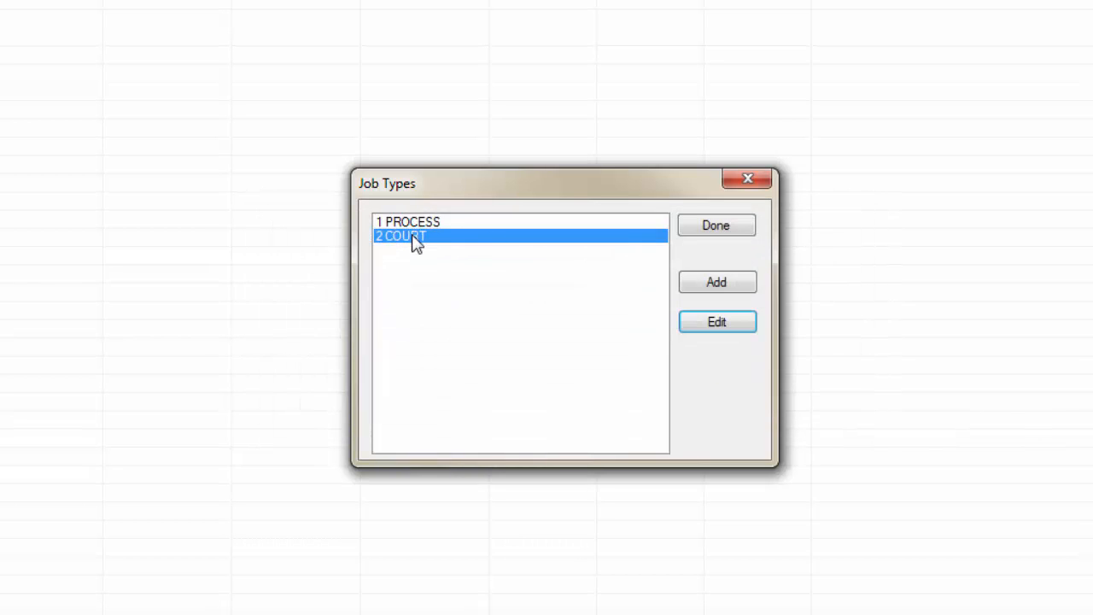
Step: Create a job type titled 3 MESSENGER in the MESSENGER category
click(724, 288)
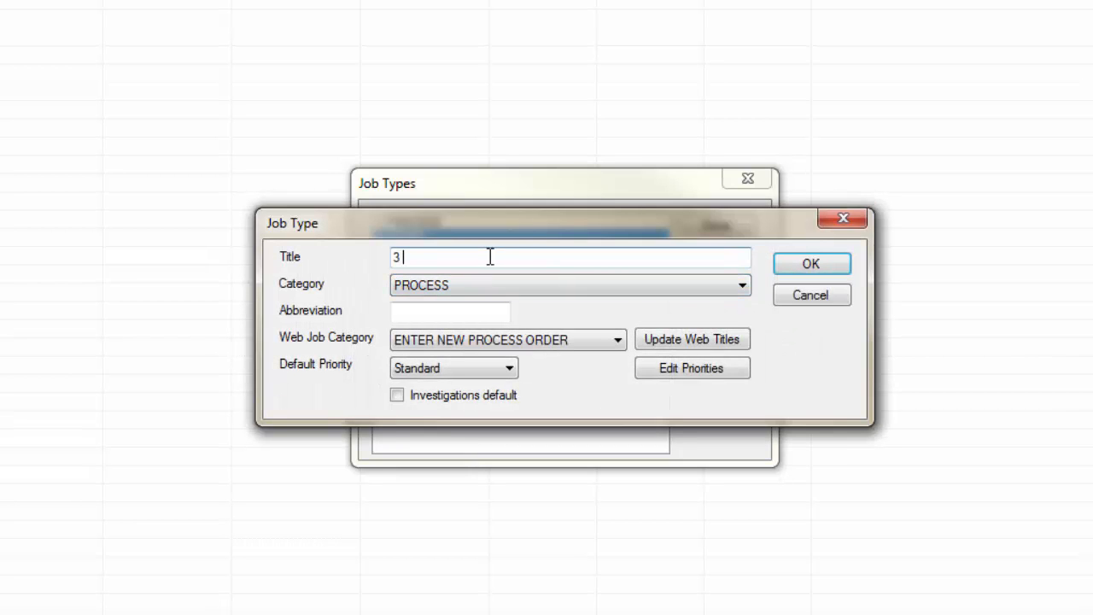
text(3 MESSENGER)
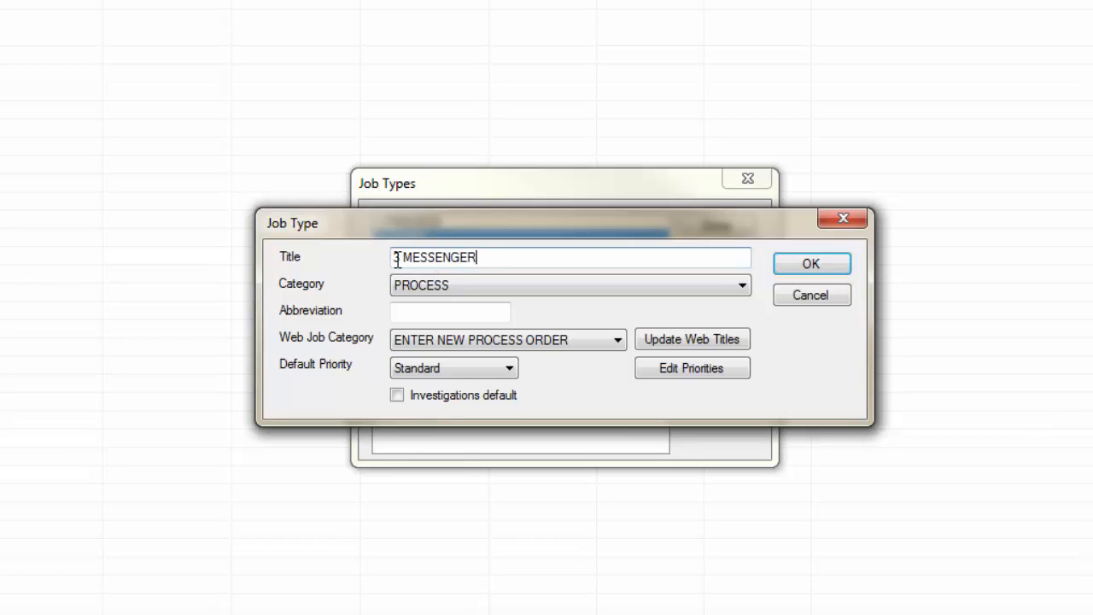
click(420, 283)
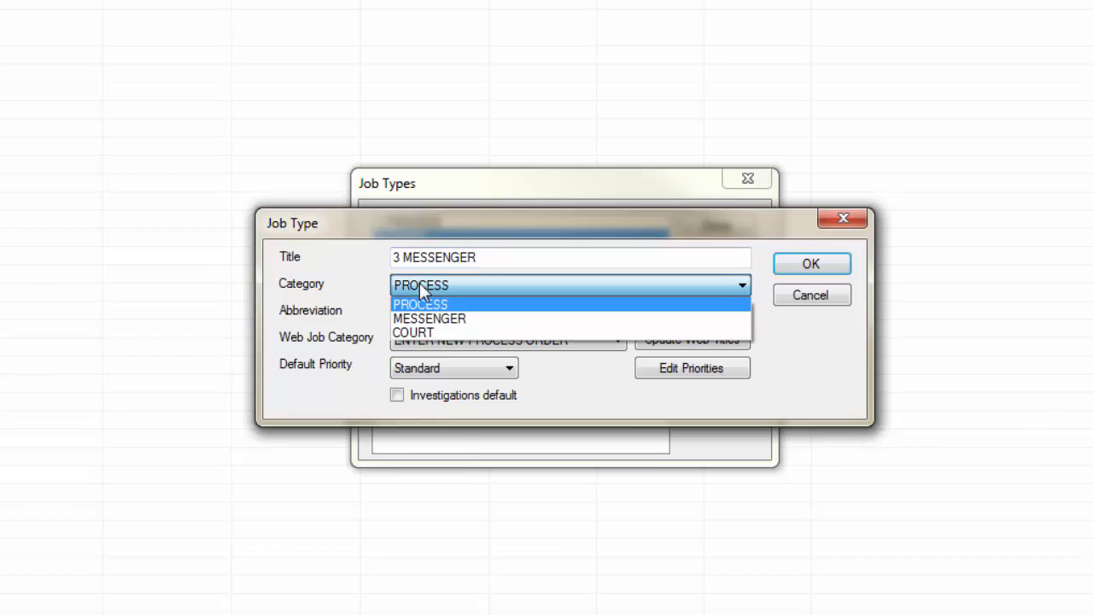
click(420, 317)
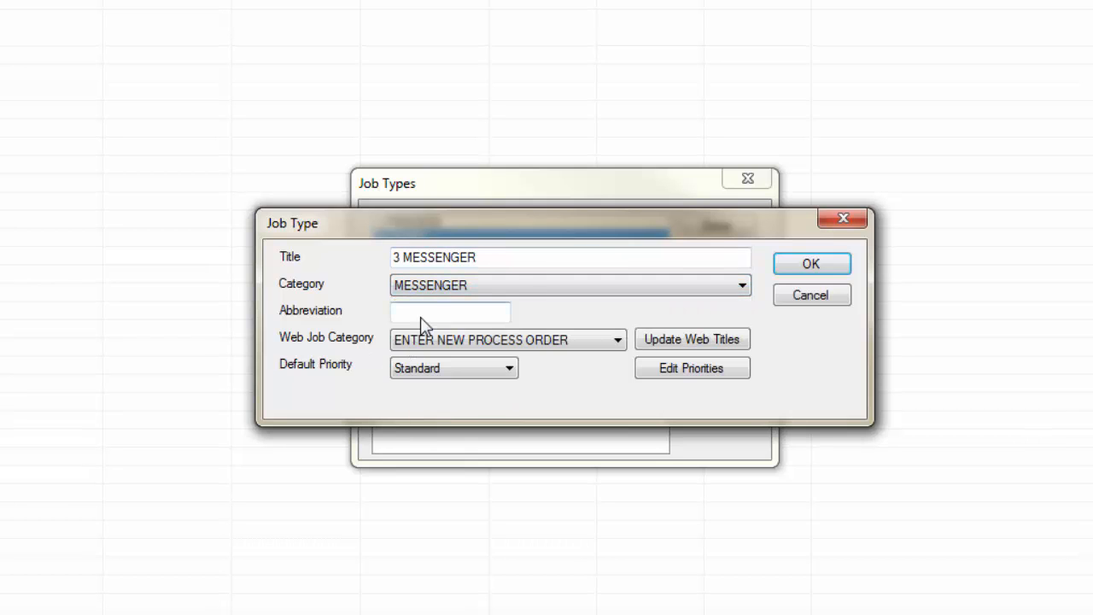
Step: Give the new job type the abbreviation MESSENGER and the web job category ENTER NEW DELIVERY ORDER, and save it
click(470, 312)
text(MESSENGER)
click(501, 341)
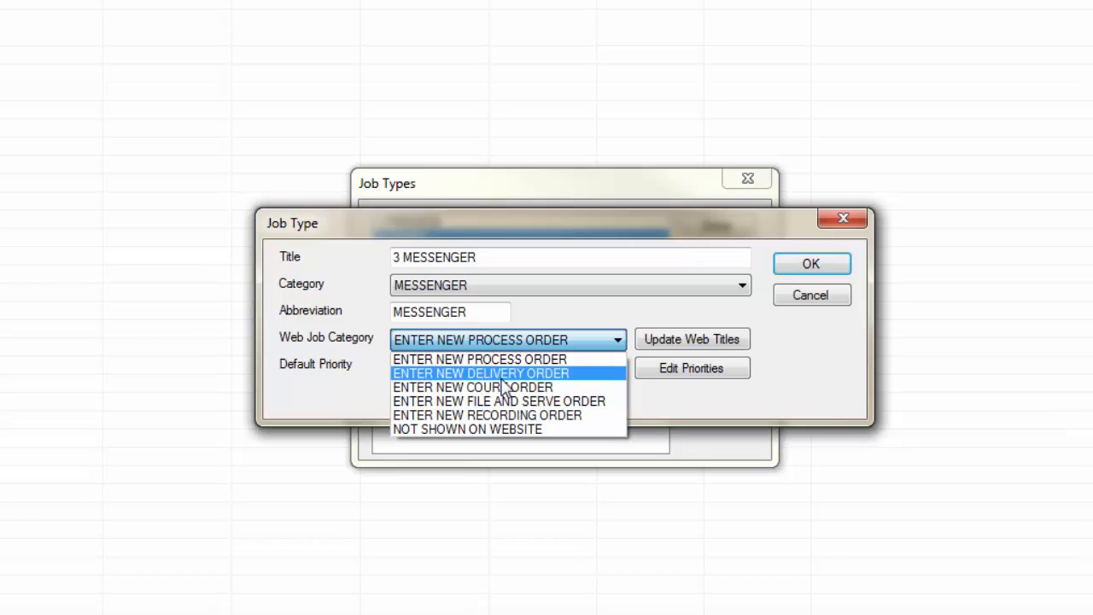
click(503, 379)
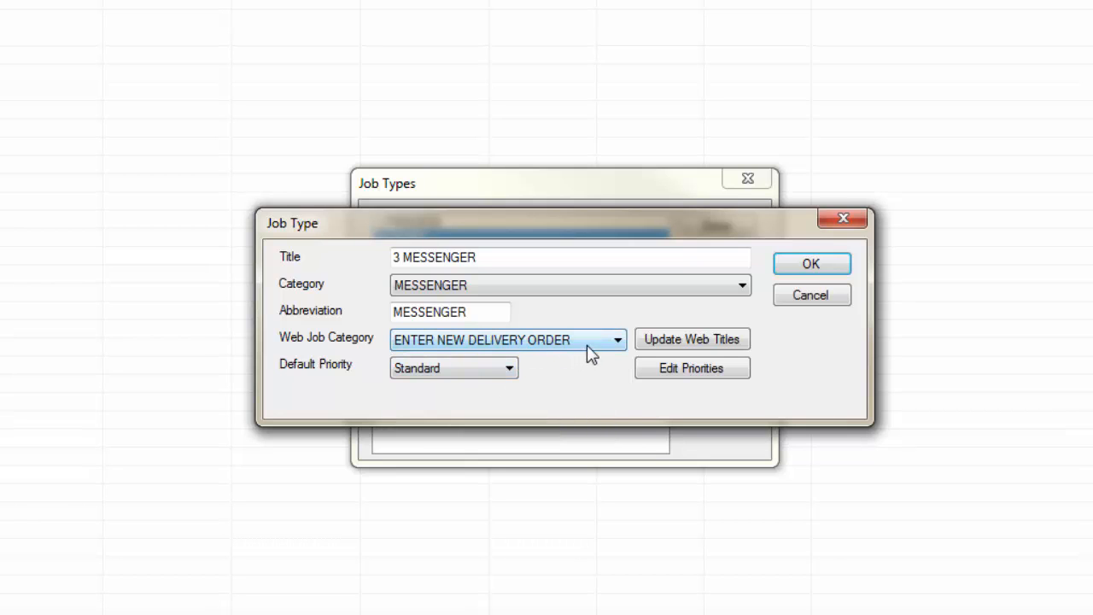
click(809, 265)
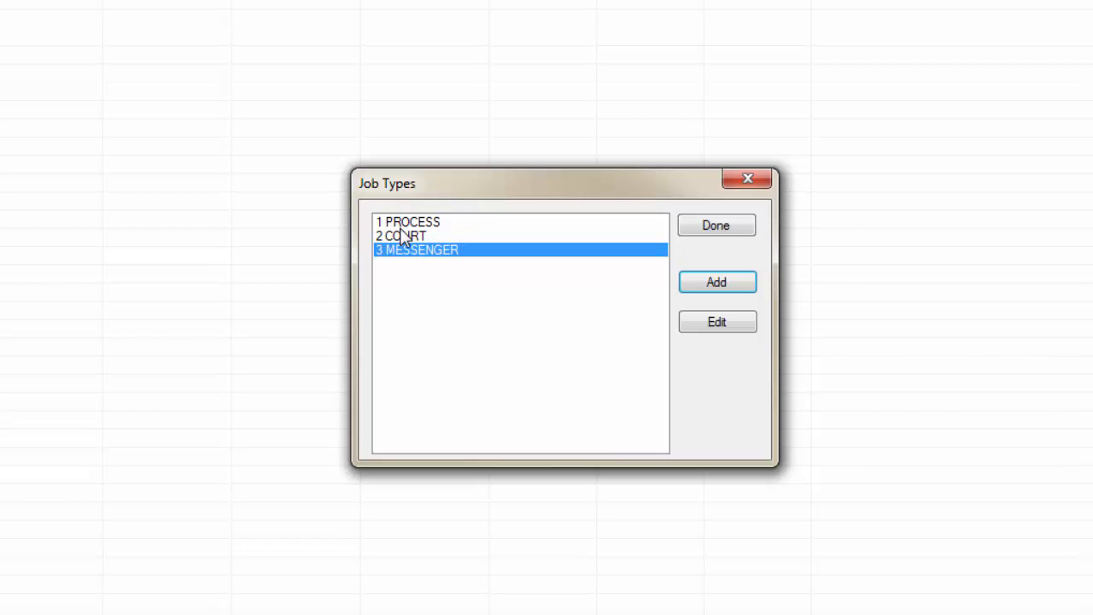
click(696, 222)
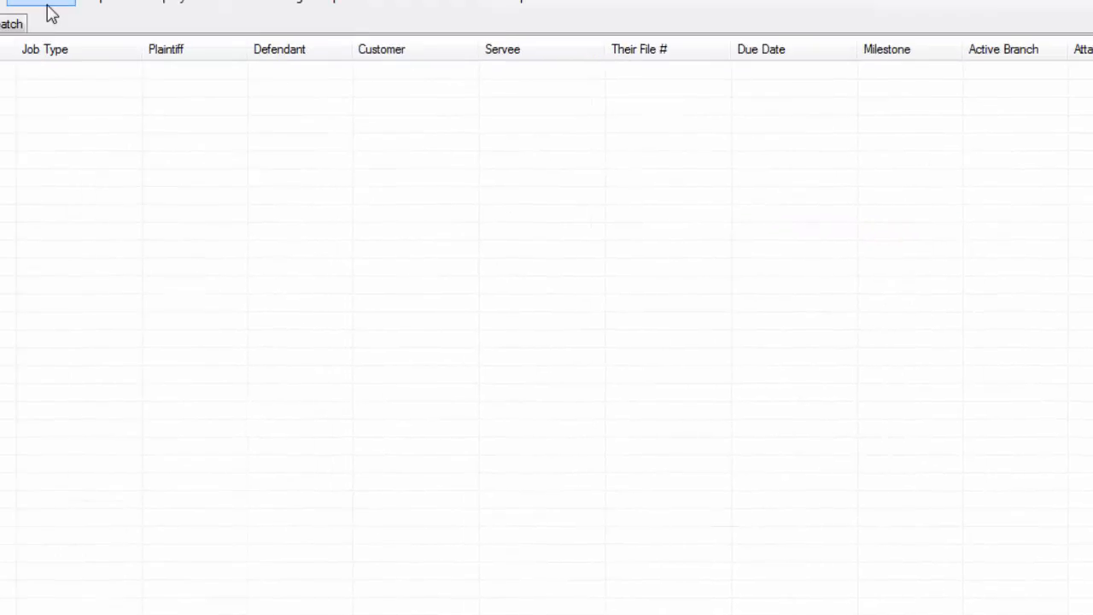
Step: Browse the list of maintained document titles and examine the title, abbreviation and options of the Letter entry
click(117, 35)
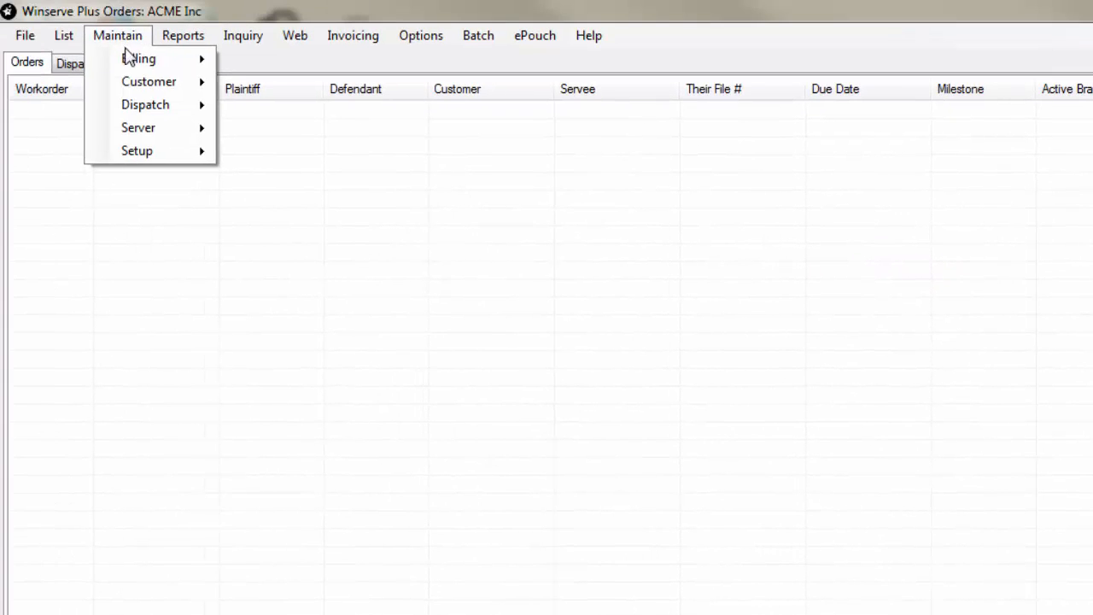
mouse_move(169, 154)
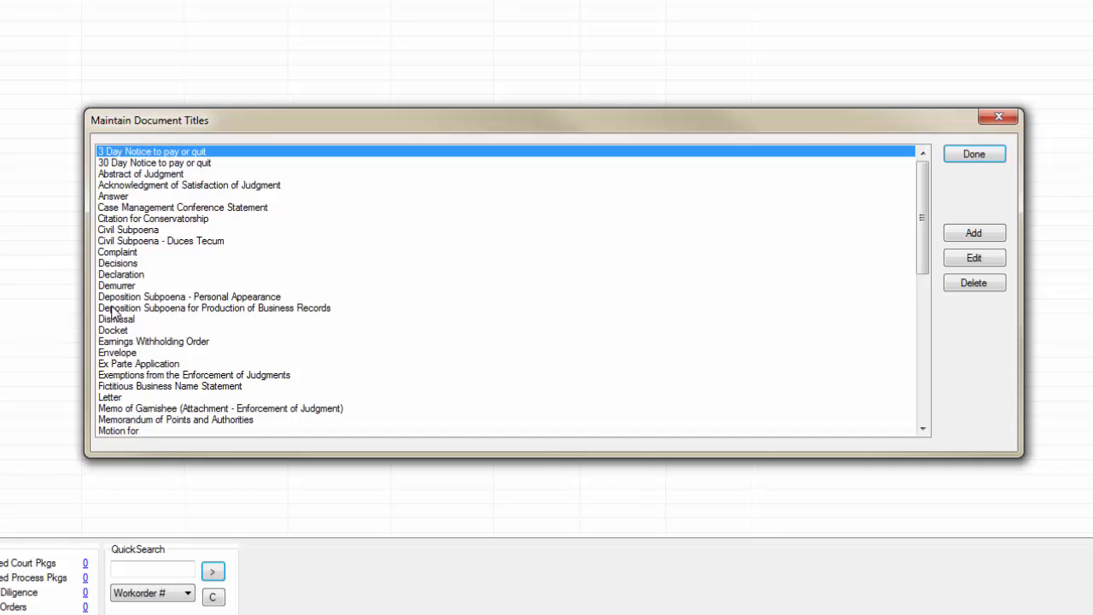
scroll(111, 313, down, 8)
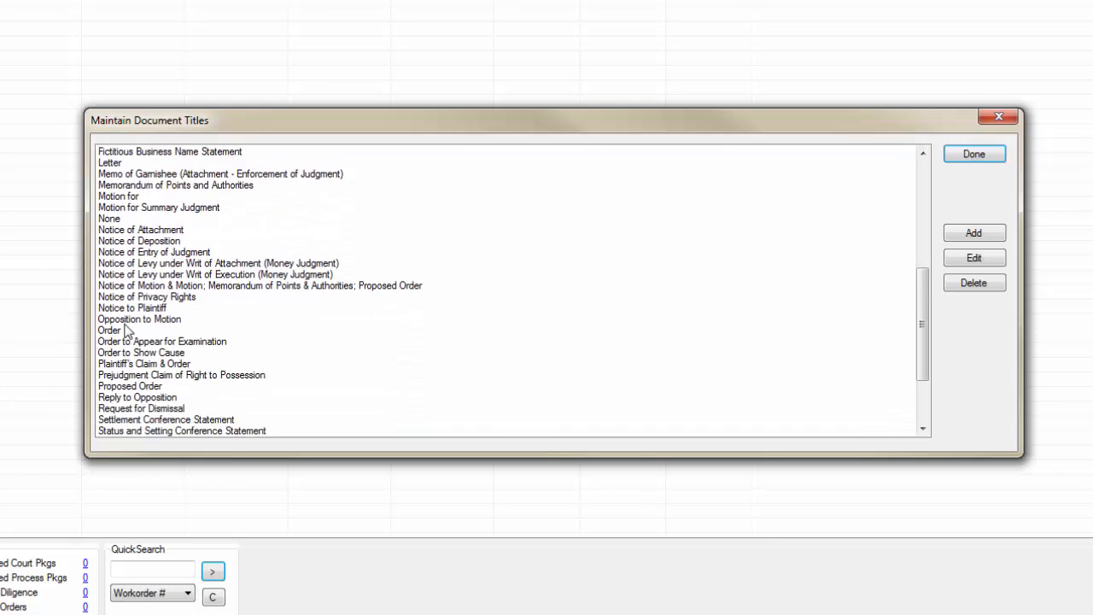
click(119, 297)
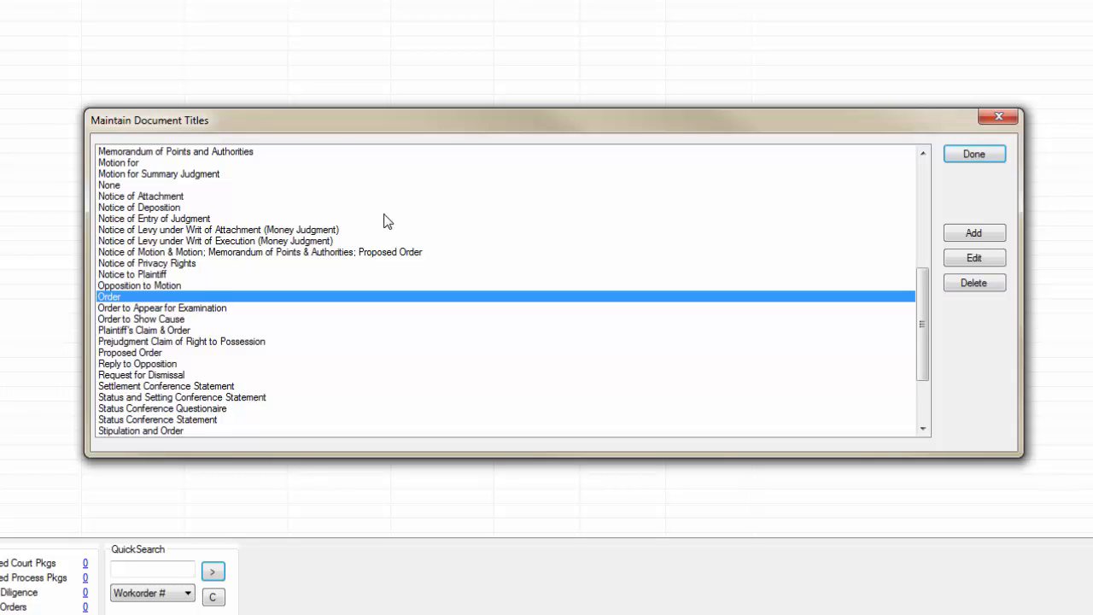
scroll(222, 234, up, 2)
click(120, 197)
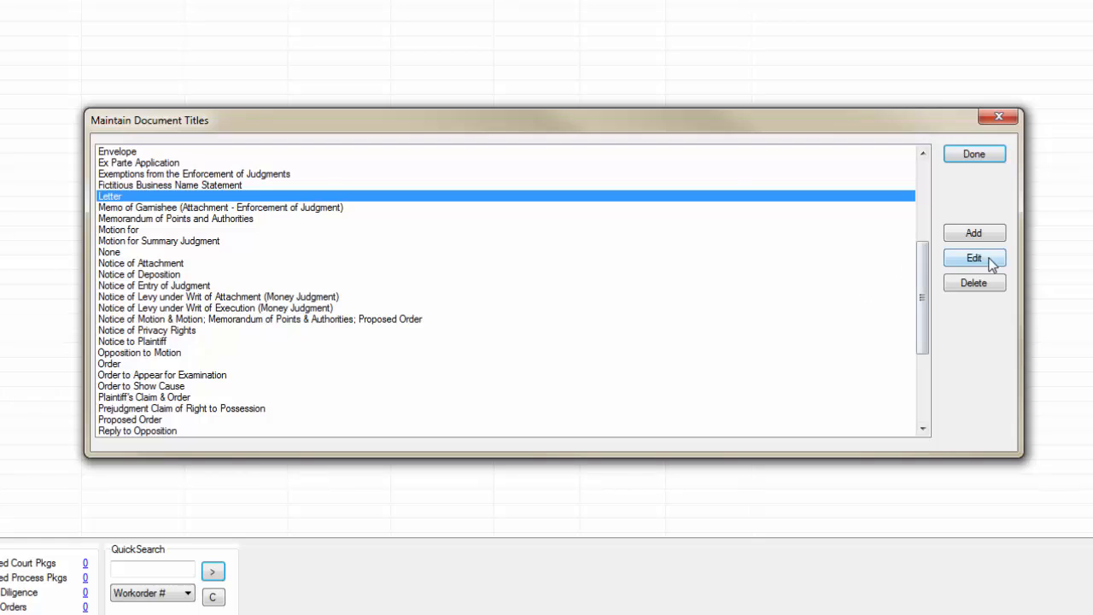
click(989, 260)
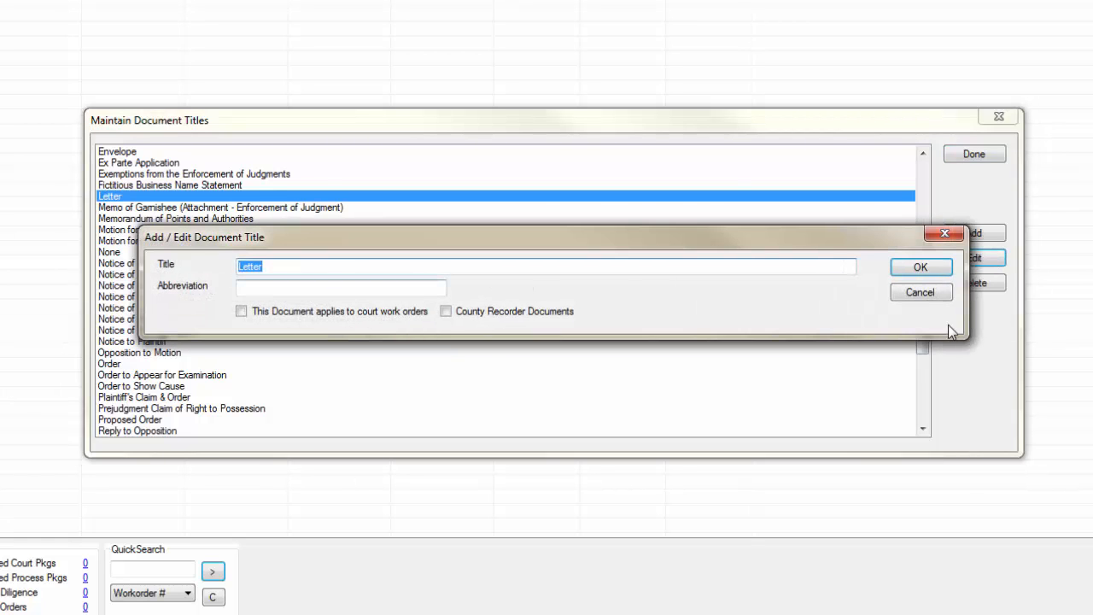
click(947, 292)
Step: Add a document title TEST with the abbreviation TEST, save it, and close the document titles list
click(972, 230)
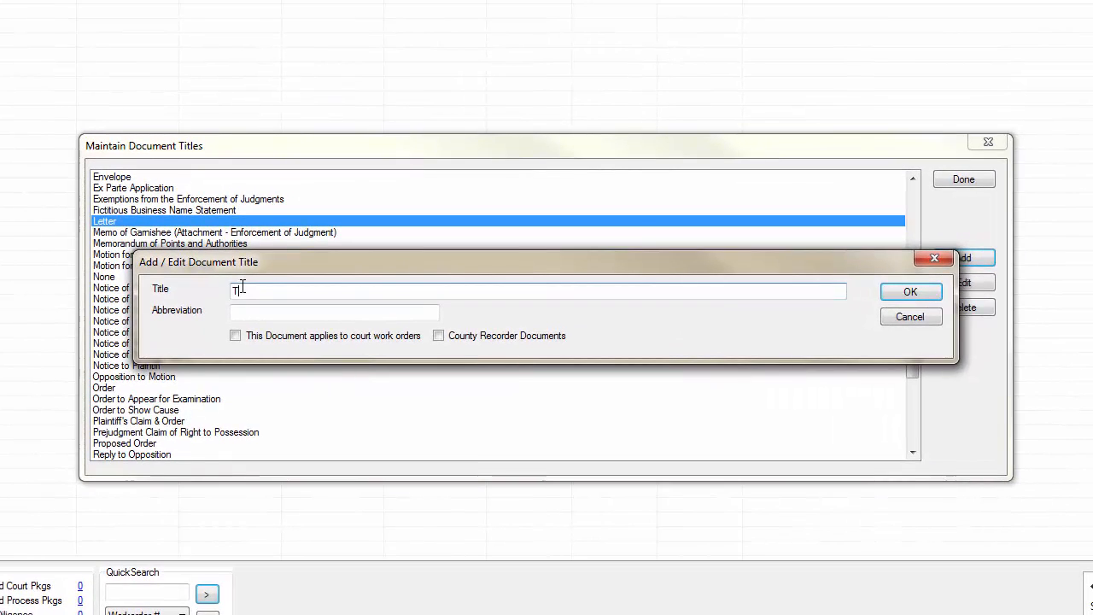
click(239, 311)
text(TEST)
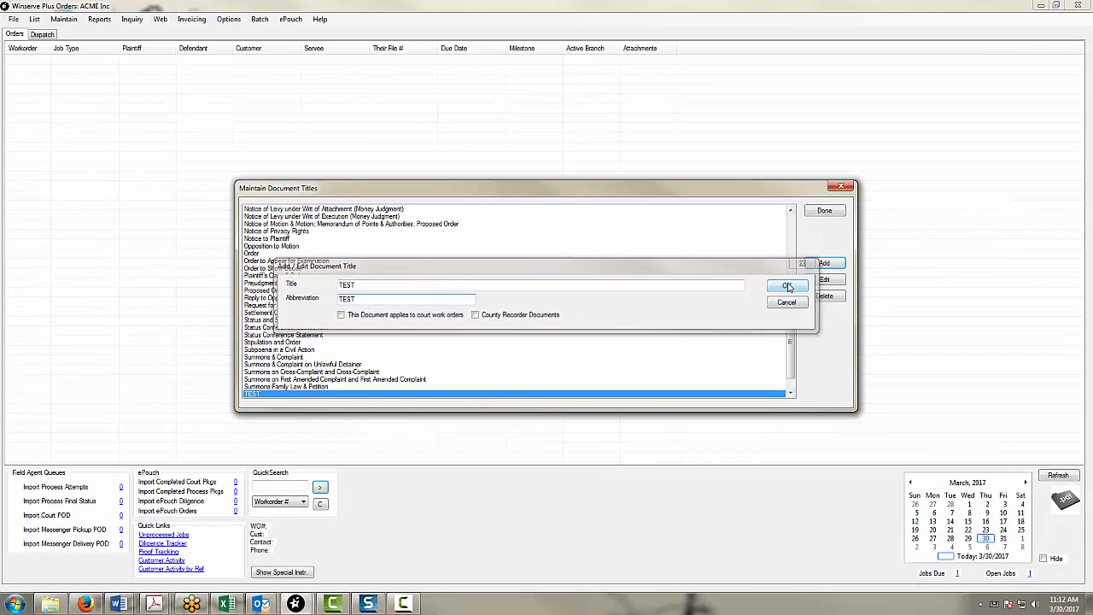
click(911, 291)
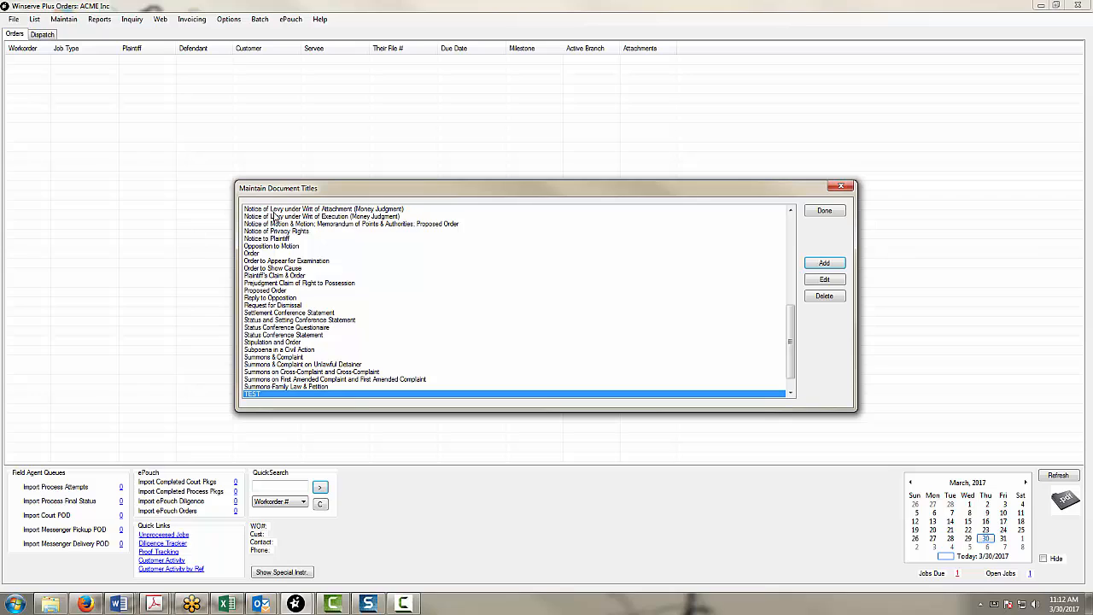
click(823, 210)
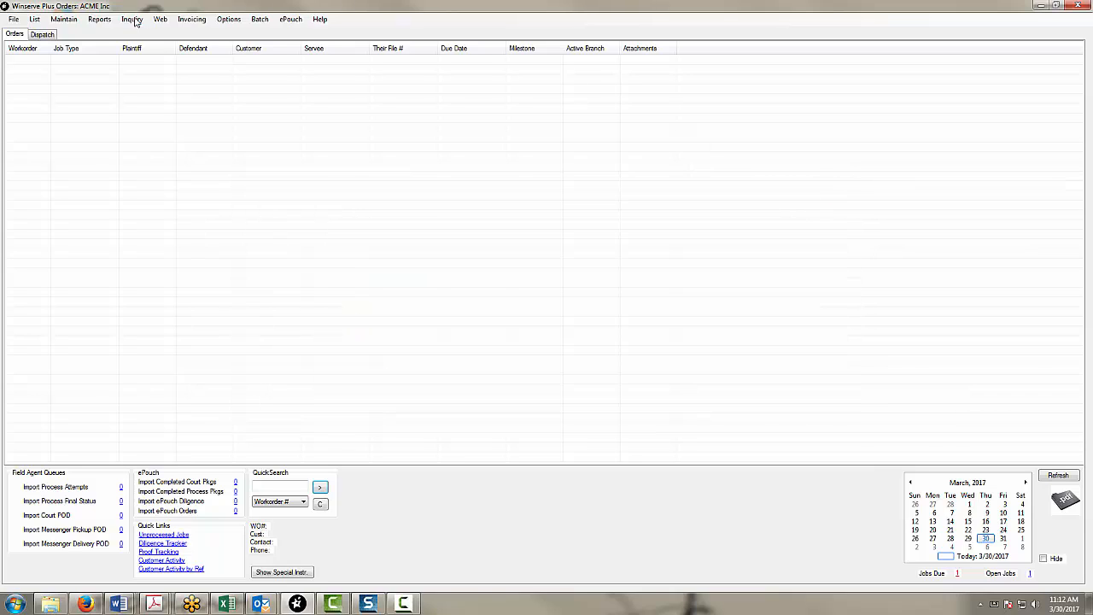
Step: Open the diligence phrases setup, show the Dil phrases, and examine the titles and options of the Not at Home phrase
click(63, 19)
mouse_move(88, 87)
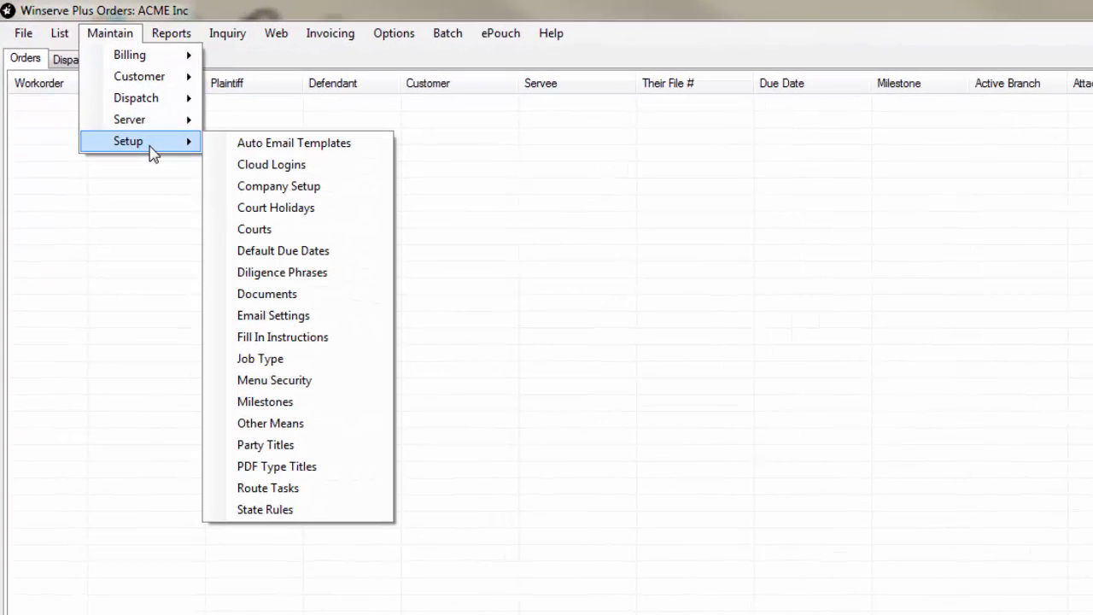
click(306, 280)
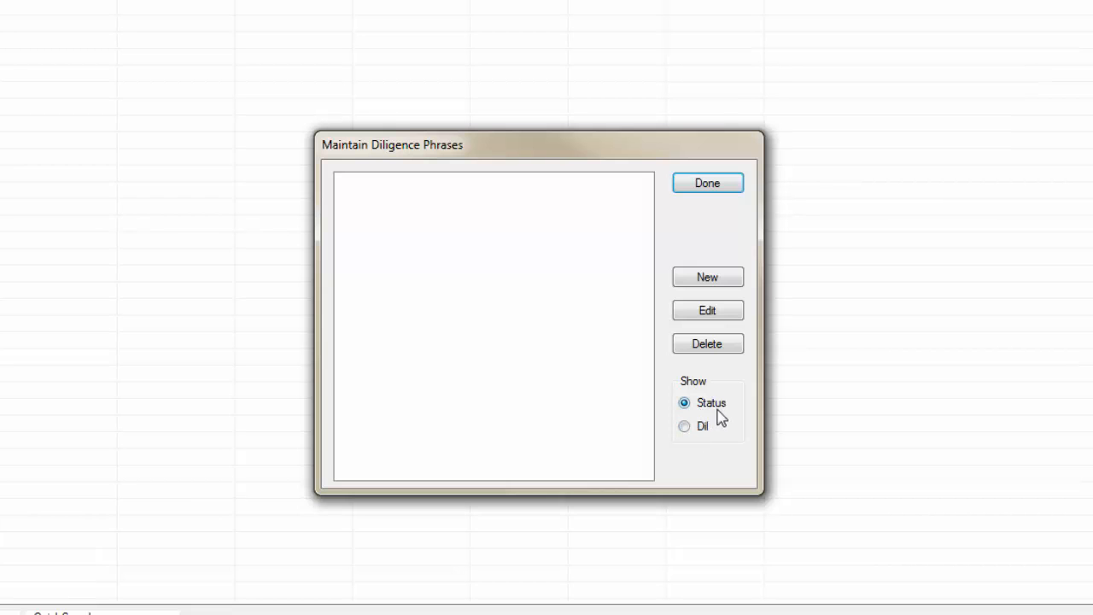
click(685, 427)
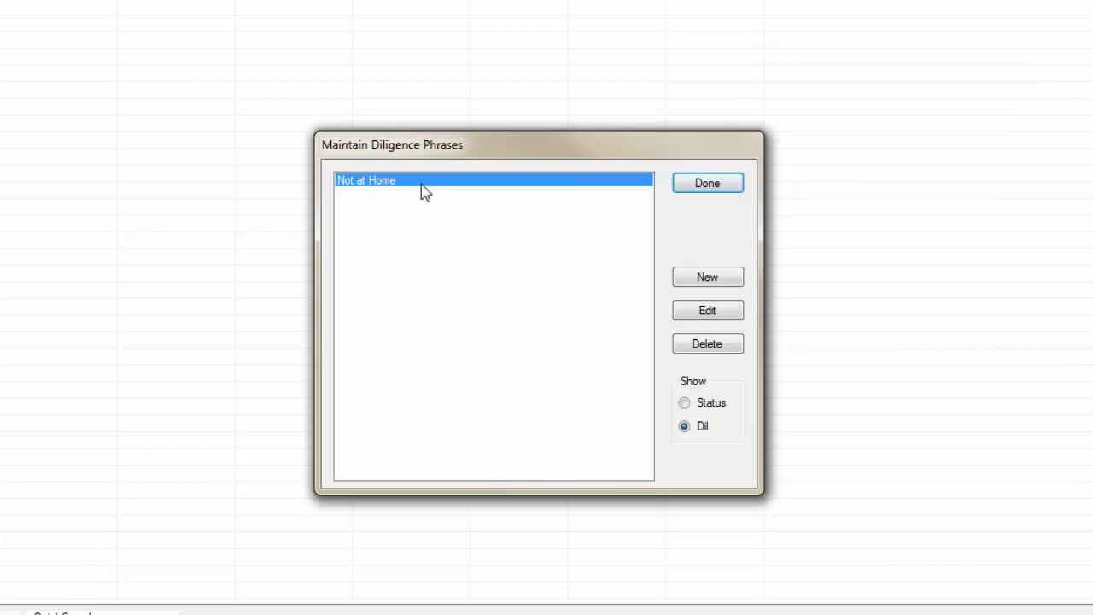
click(707, 312)
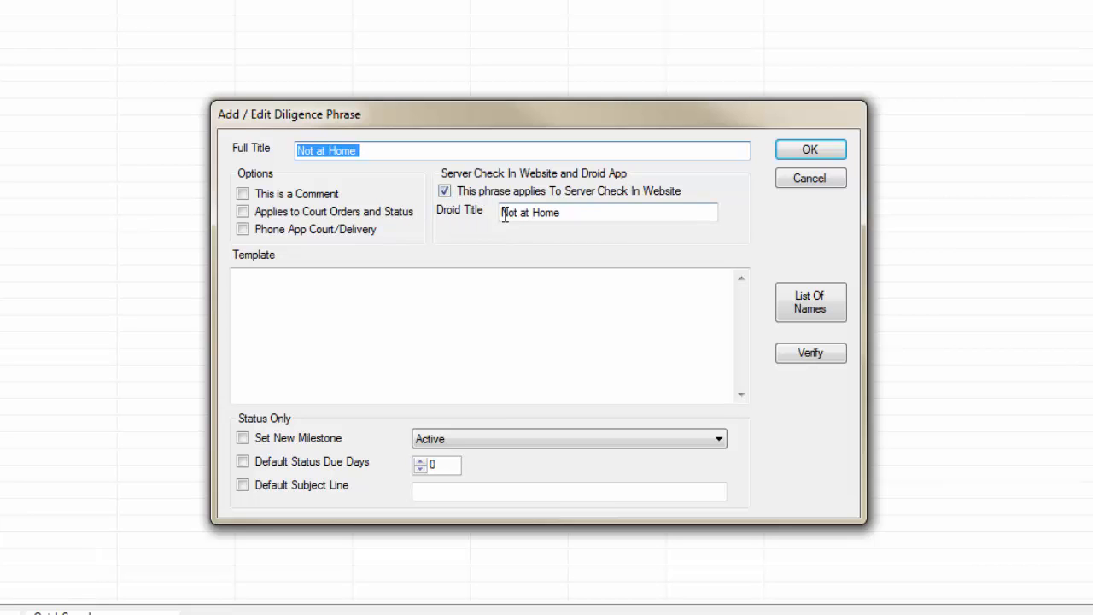
drag(503, 215, 570, 219)
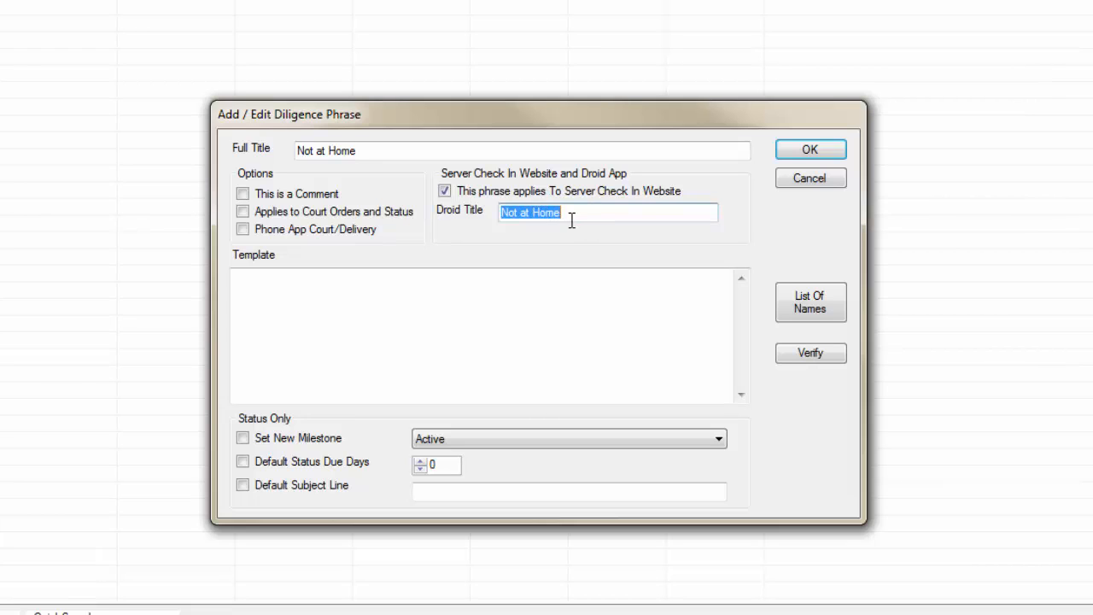
click(571, 216)
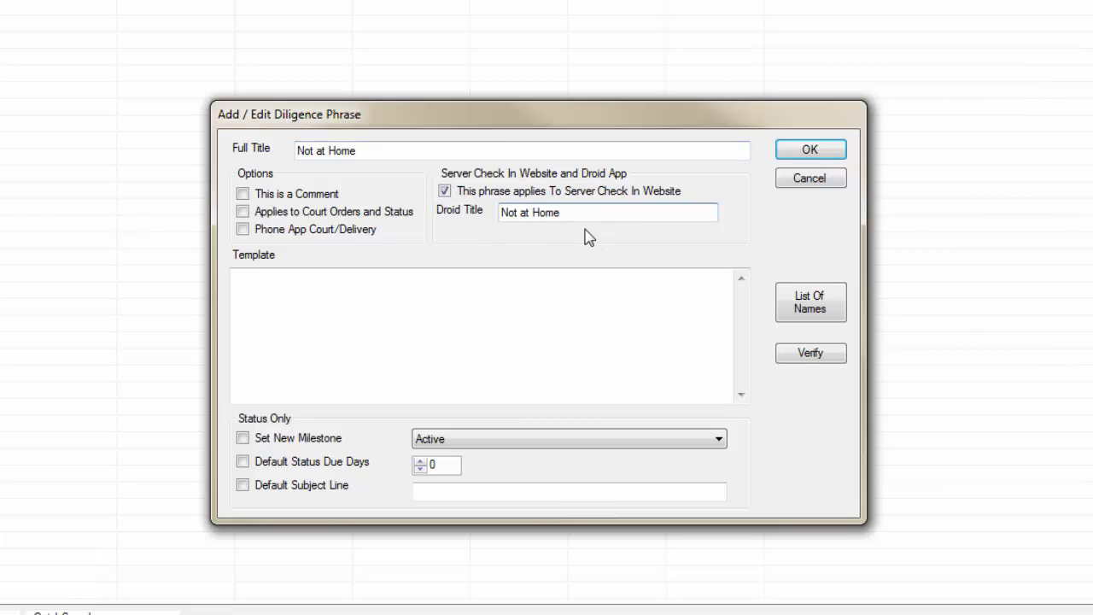
click(798, 151)
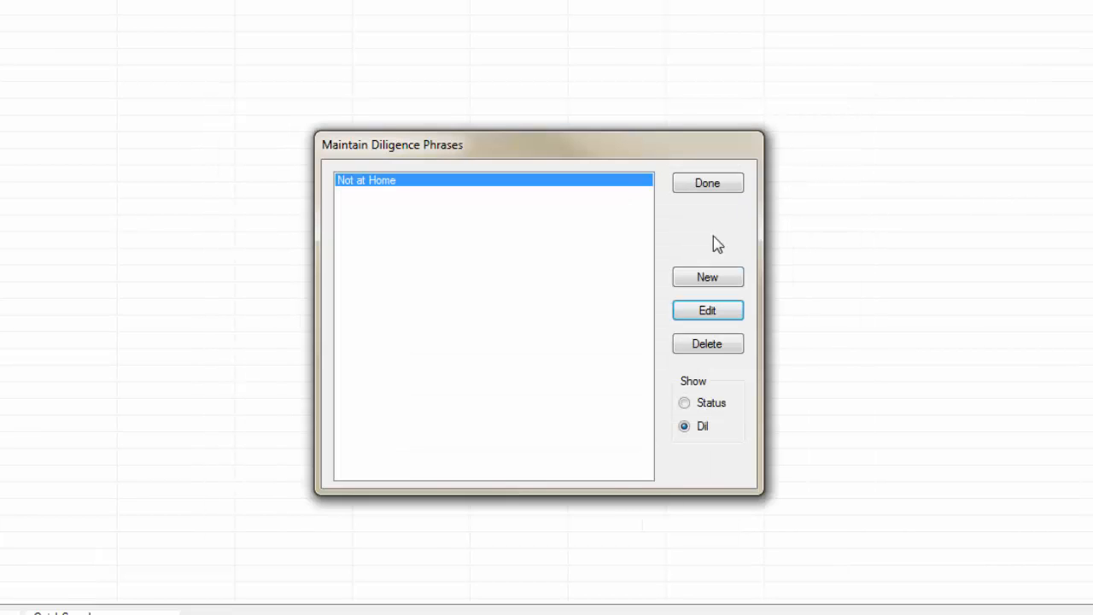
Step: Add the diligence phrase Cars in Driveway, apply it to the Server Check In Website with the same Droid title, save it, and finish phrase maintenance
click(711, 286)
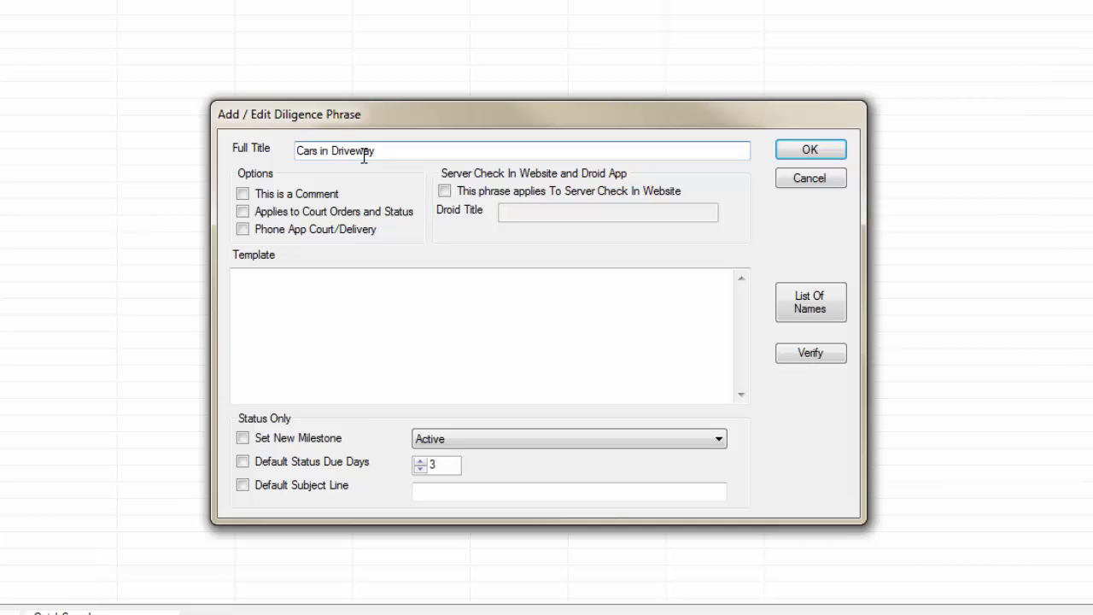
click(444, 190)
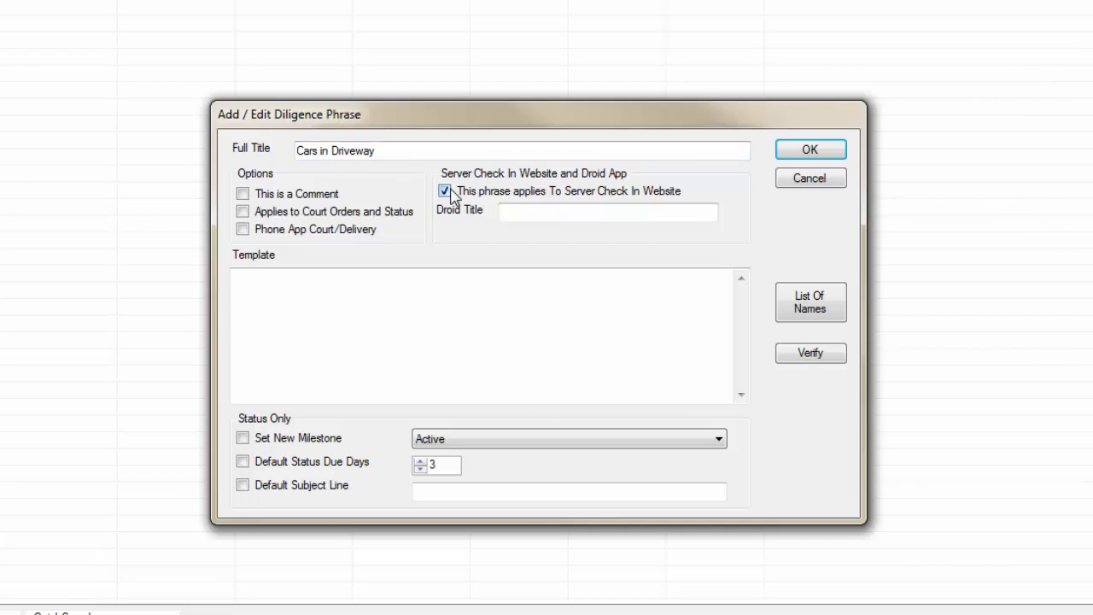
click(522, 217)
text(Cars in Dri)
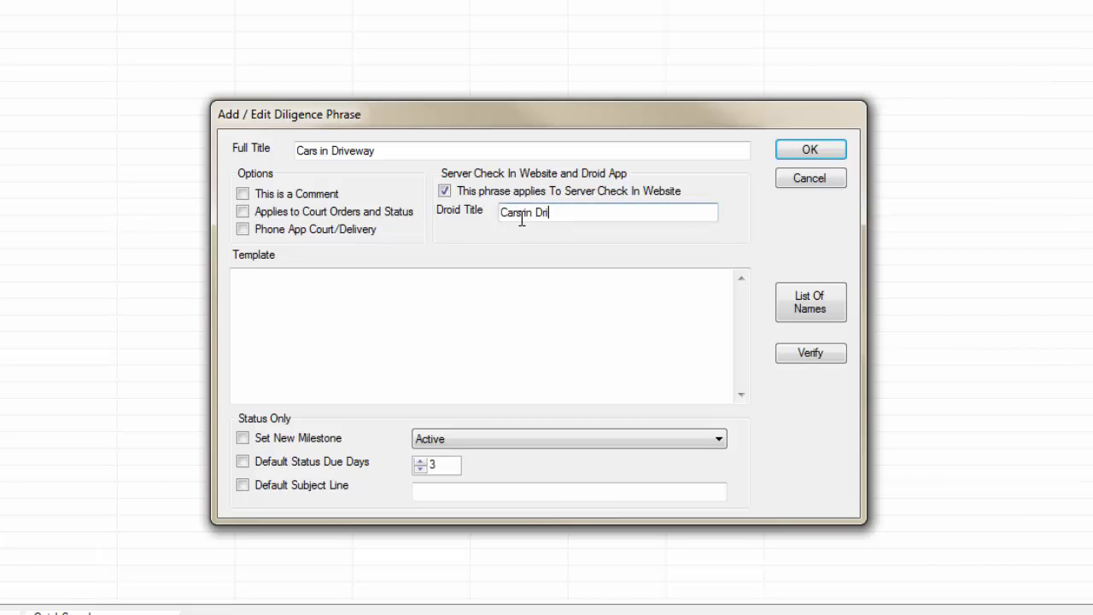
text(veway)
click(809, 151)
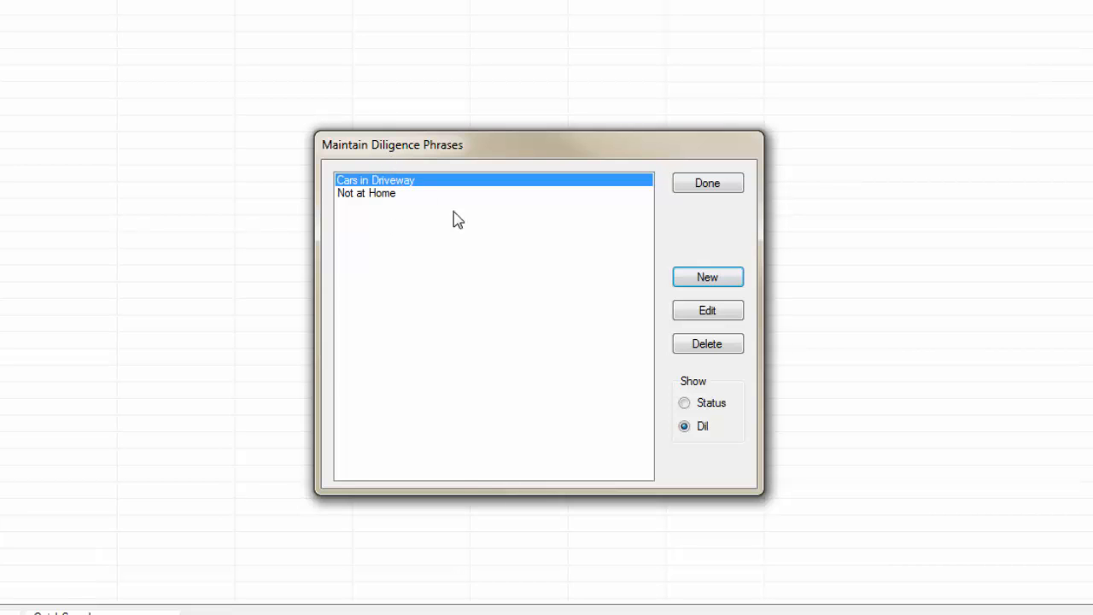
click(684, 402)
click(697, 184)
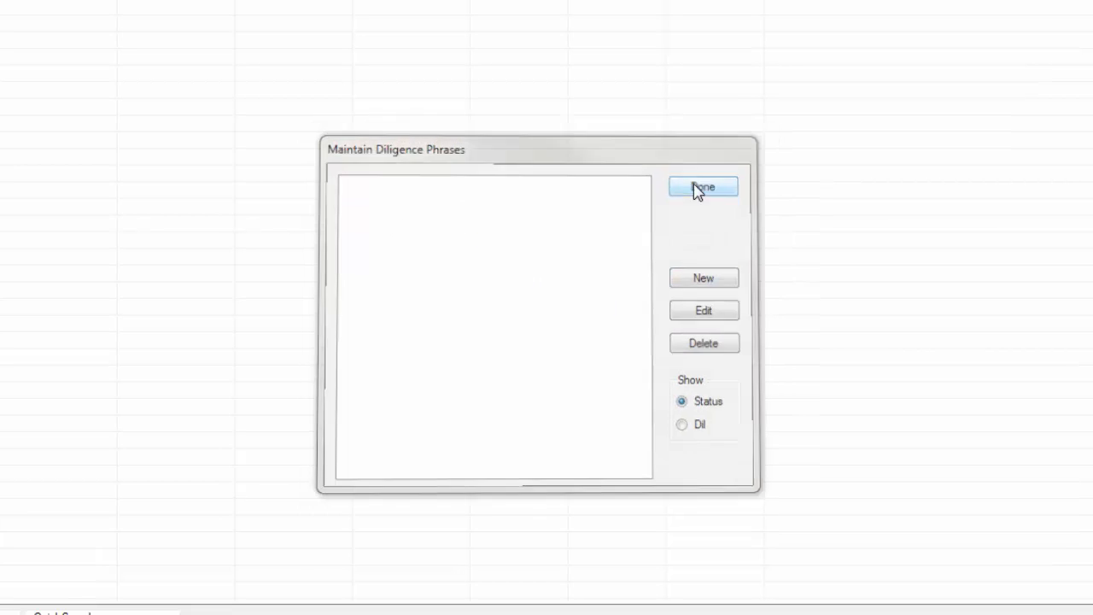